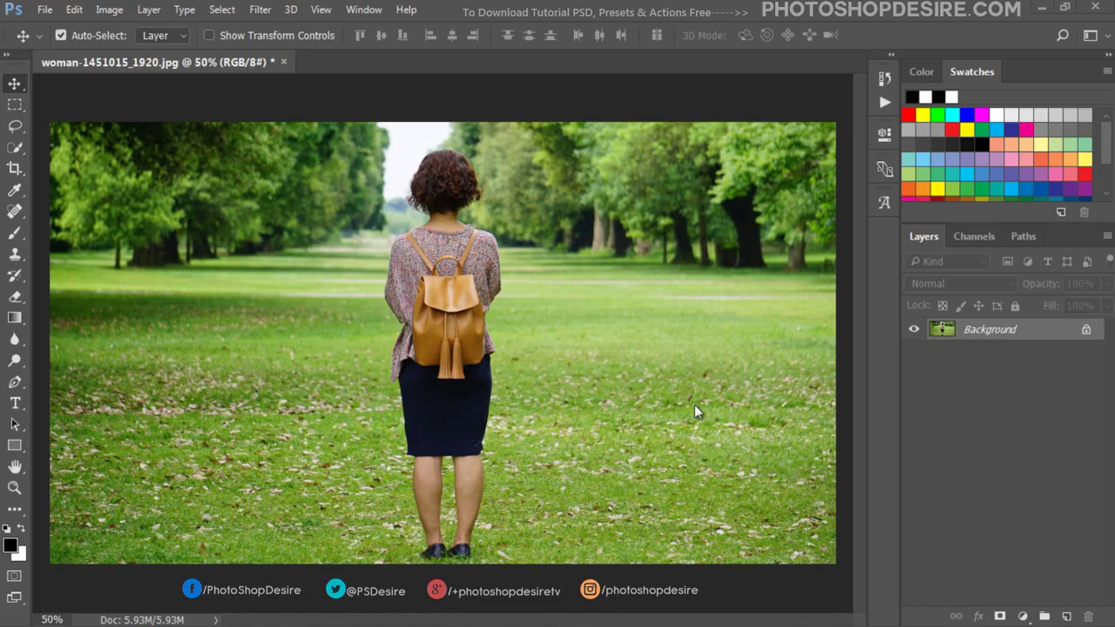
- Create a new action set named 'PSDESIRE - AUTHUM EFFECT' in the Actions panel
{"action": "left_click", "coordinate": [885, 102]}
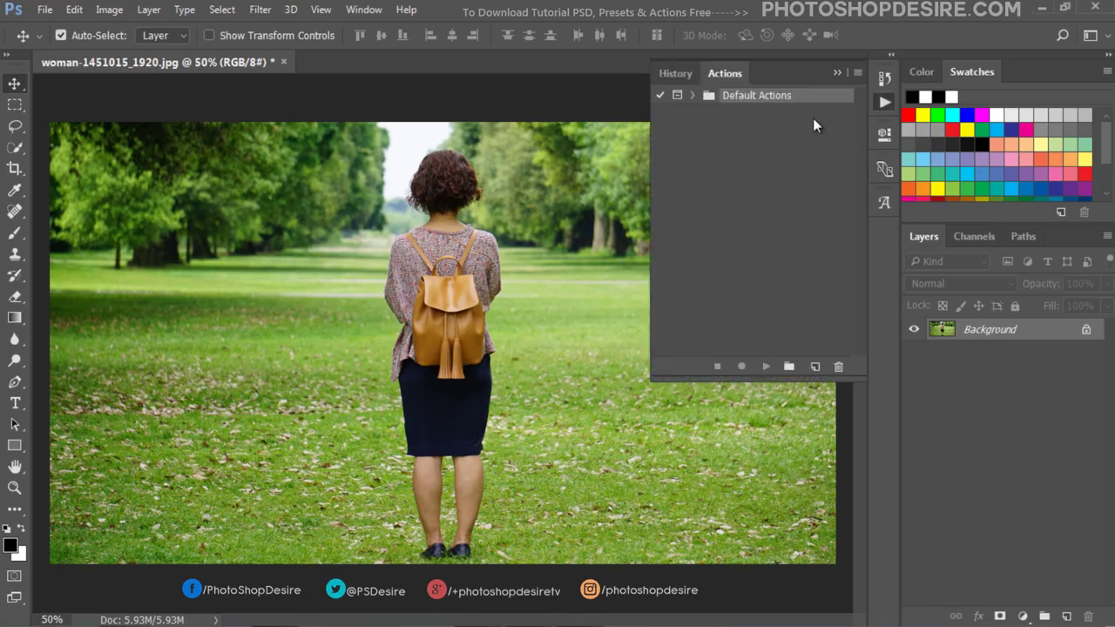
{"action": "left_click", "coordinate": [789, 366]}
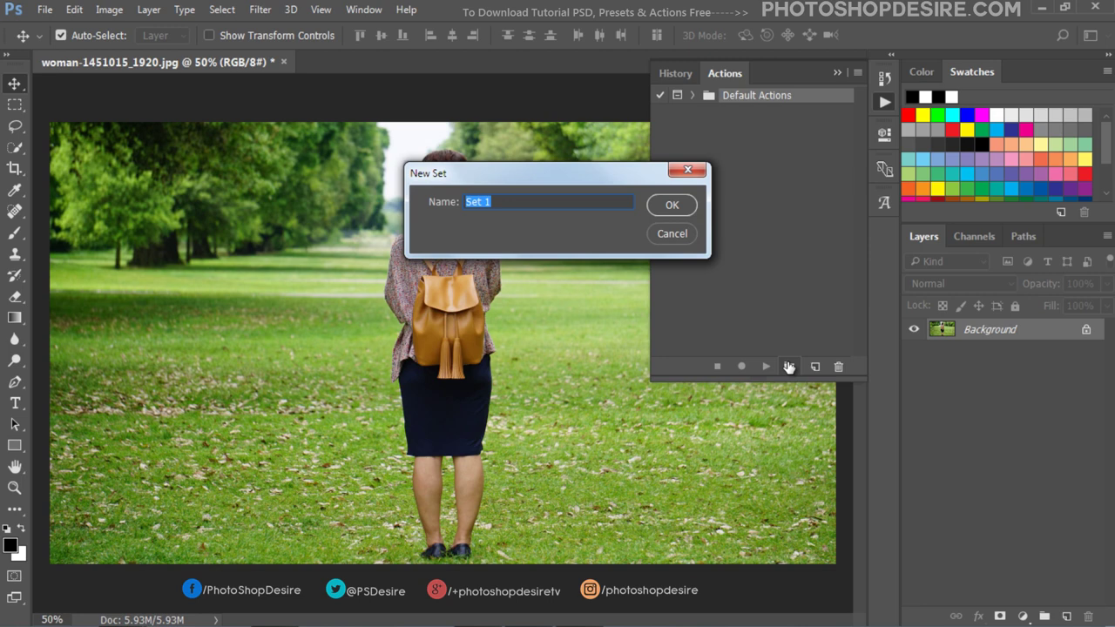
{"action": "type", "text": "PSDESI"}
{"action": "type", "text": "RE - A"}
{"action": "type", "text": "UTHUM E"}
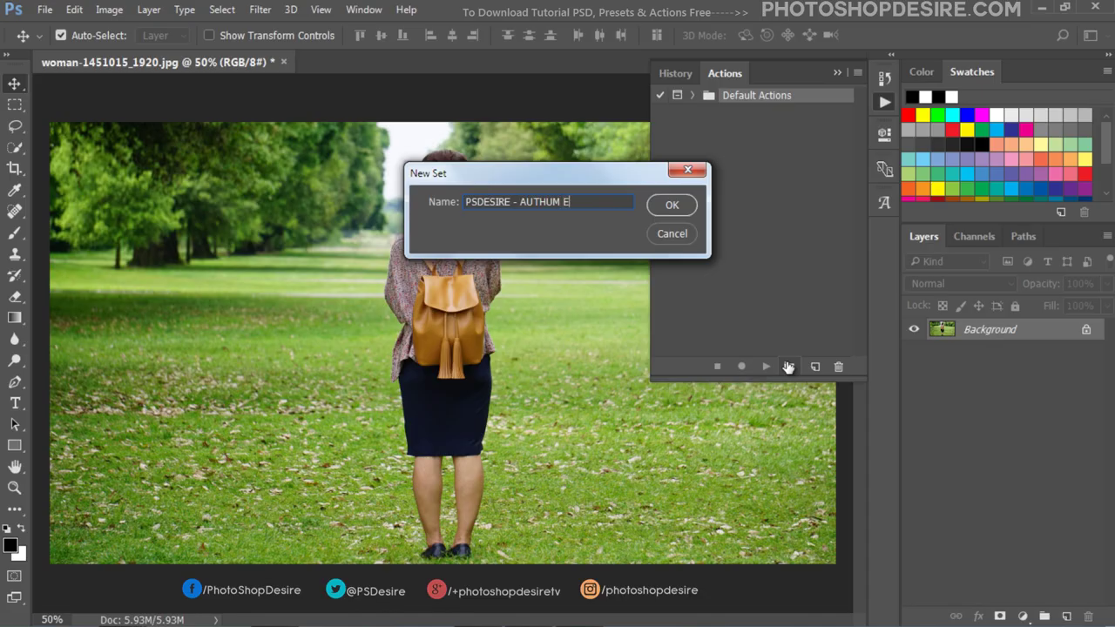
{"action": "type", "text": "FFECT"}
{"action": "left_click", "coordinate": [679, 205]}
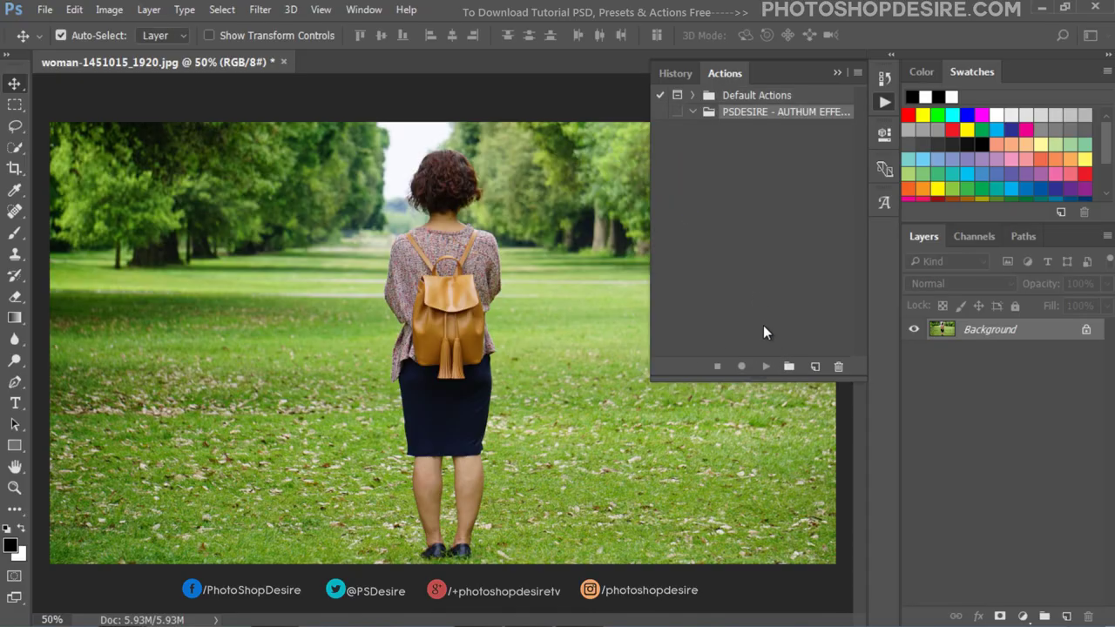
- Add an action named 'PLAY IT' to the set and start recording
{"action": "left_click", "coordinate": [814, 367]}
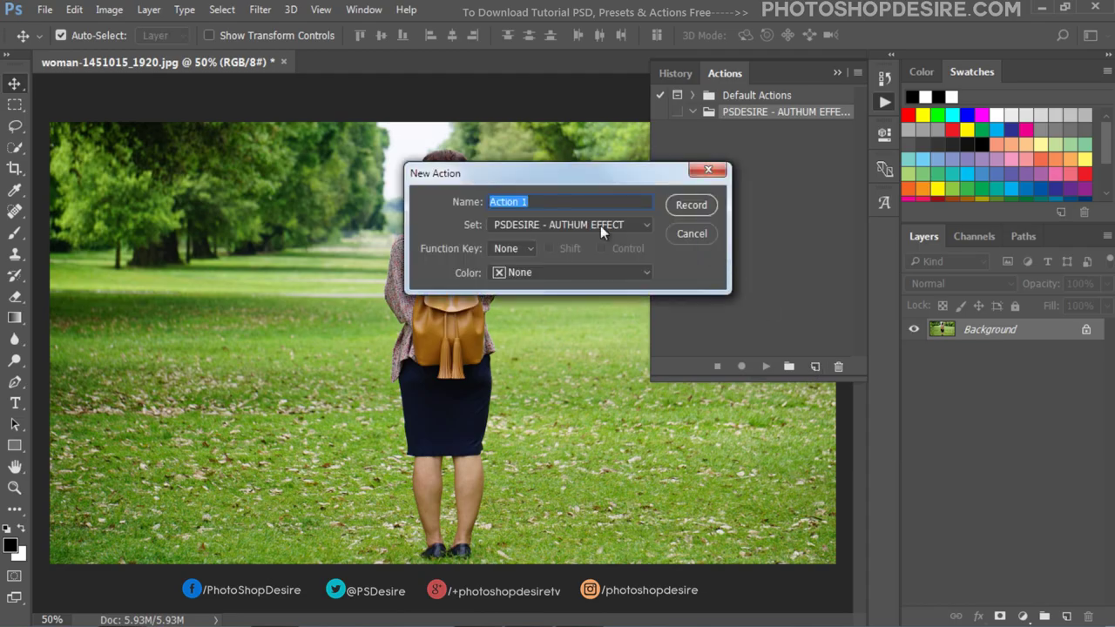
{"action": "type", "text": "PLAY IT"}
{"action": "left_click", "coordinate": [697, 211]}
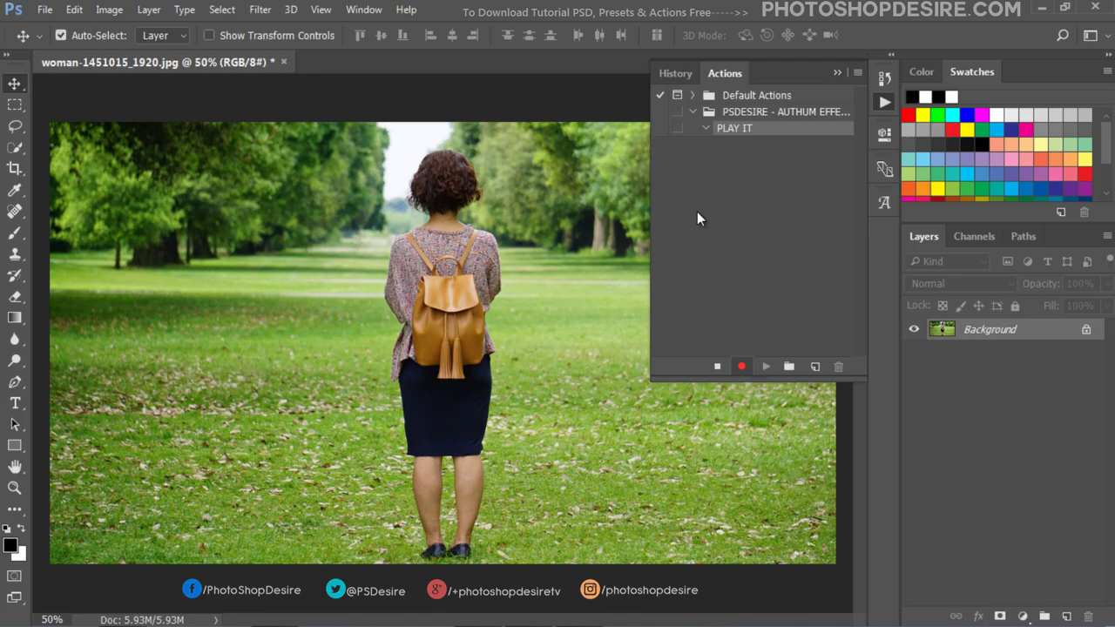
- Add a Selective Color adjustment layer and adjust the Yellows cyan, magenta and black sliders
{"action": "left_click", "coordinate": [838, 73]}
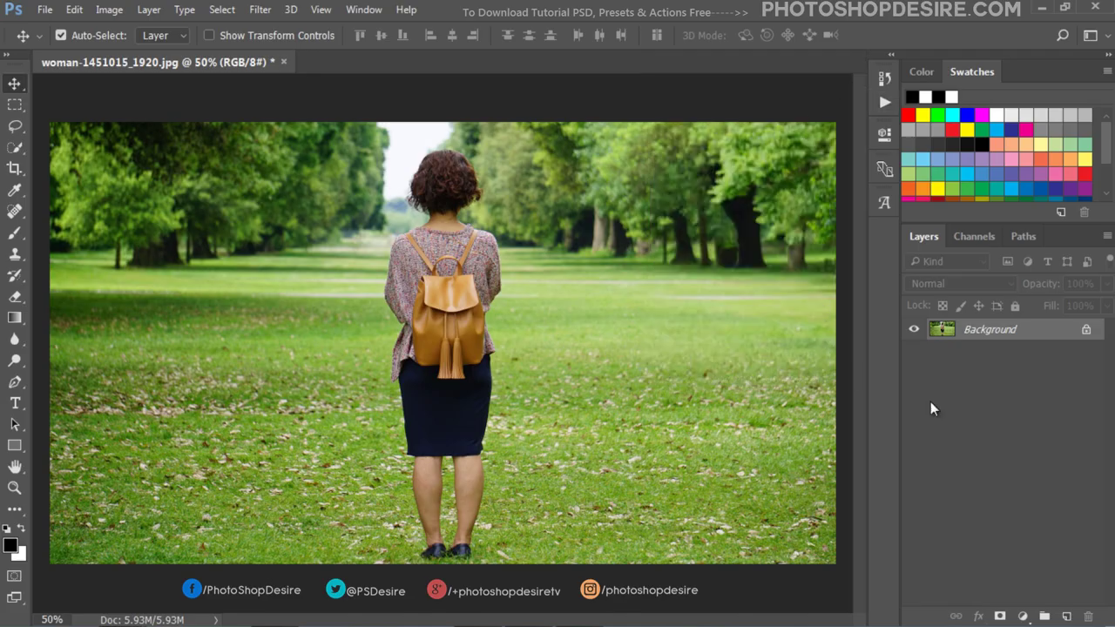
{"action": "left_click", "coordinate": [1023, 616]}
{"action": "left_click", "coordinate": [1011, 595]}
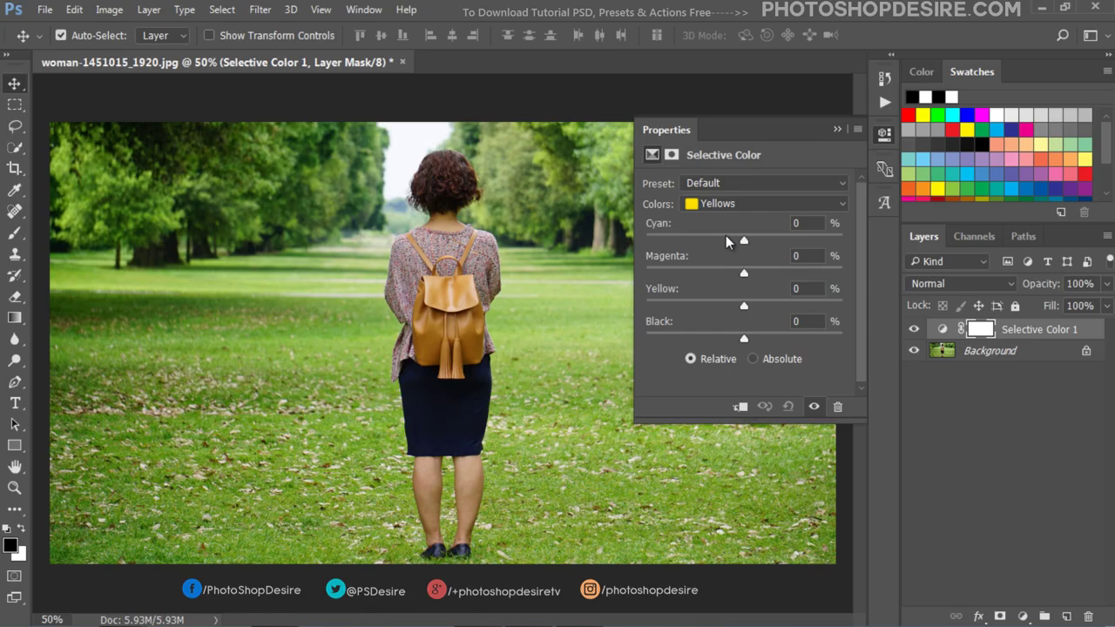
{"action": "left_click_drag", "start_coordinate": [743, 240], "coordinate": [617, 266]}
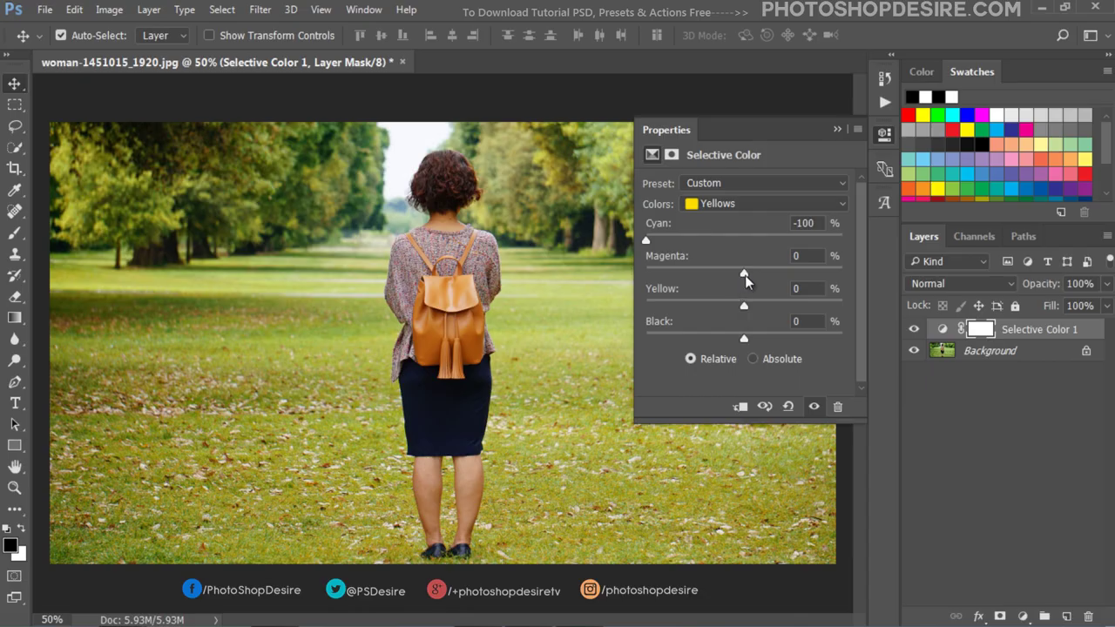
{"action": "mouse_move", "coordinate": [745, 273]}
{"action": "left_mouse_down"}
{"action": "mouse_move", "coordinate": [842, 307]}
{"action": "mouse_move", "coordinate": [769, 310]}
{"action": "mouse_move", "coordinate": [784, 313]}
{"action": "left_mouse_up"}
{"action": "mouse_move", "coordinate": [744, 339]}
{"action": "left_mouse_down"}
{"action": "mouse_move", "coordinate": [642, 338]}
{"action": "mouse_move", "coordinate": [764, 338]}
{"action": "mouse_move", "coordinate": [738, 353]}
{"action": "left_mouse_up"}
- Set the Greens range to Cyan -100, Magenta +100, Yellow +100 and Black +100
{"action": "left_click", "coordinate": [732, 209]}
{"action": "left_click", "coordinate": [730, 251]}
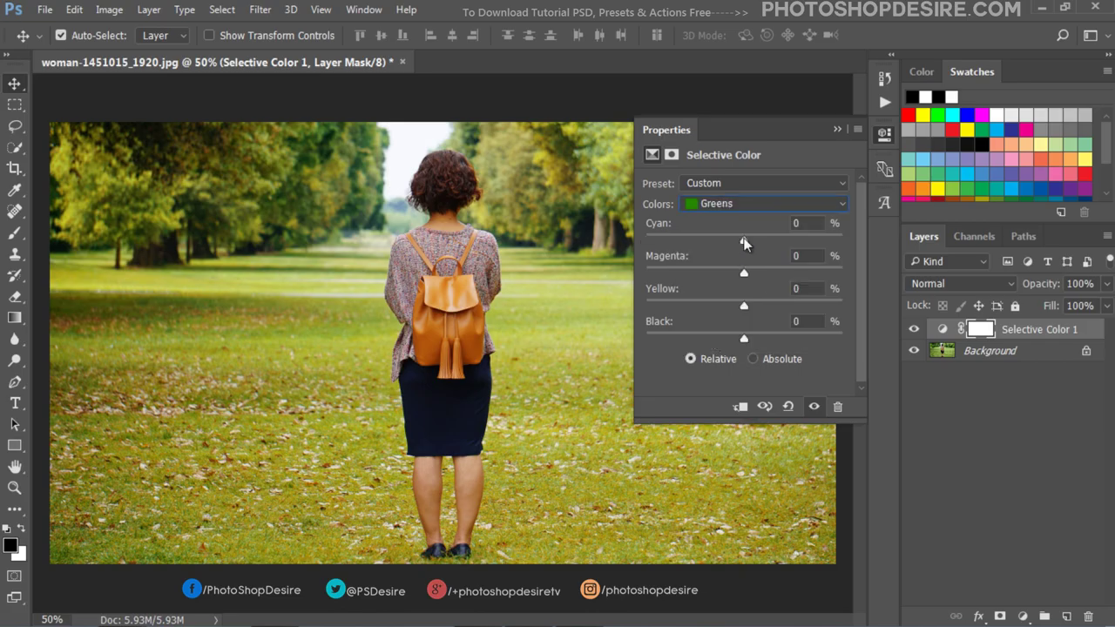
{"action": "left_click_drag", "start_coordinate": [744, 241], "coordinate": [638, 246]}
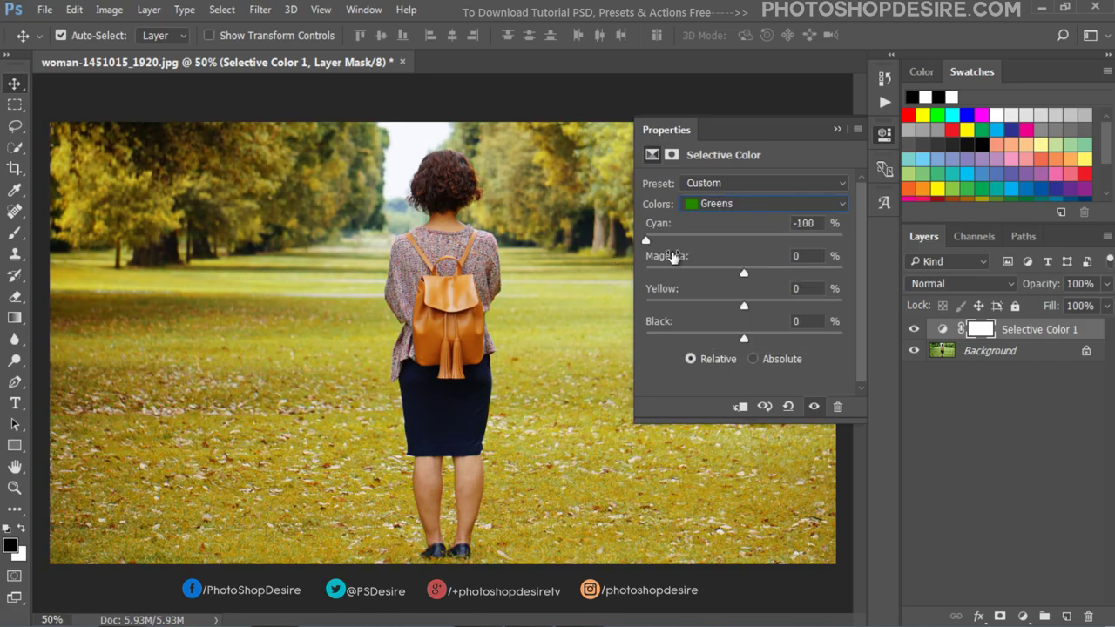
{"action": "left_click_drag", "start_coordinate": [745, 273], "coordinate": [853, 270]}
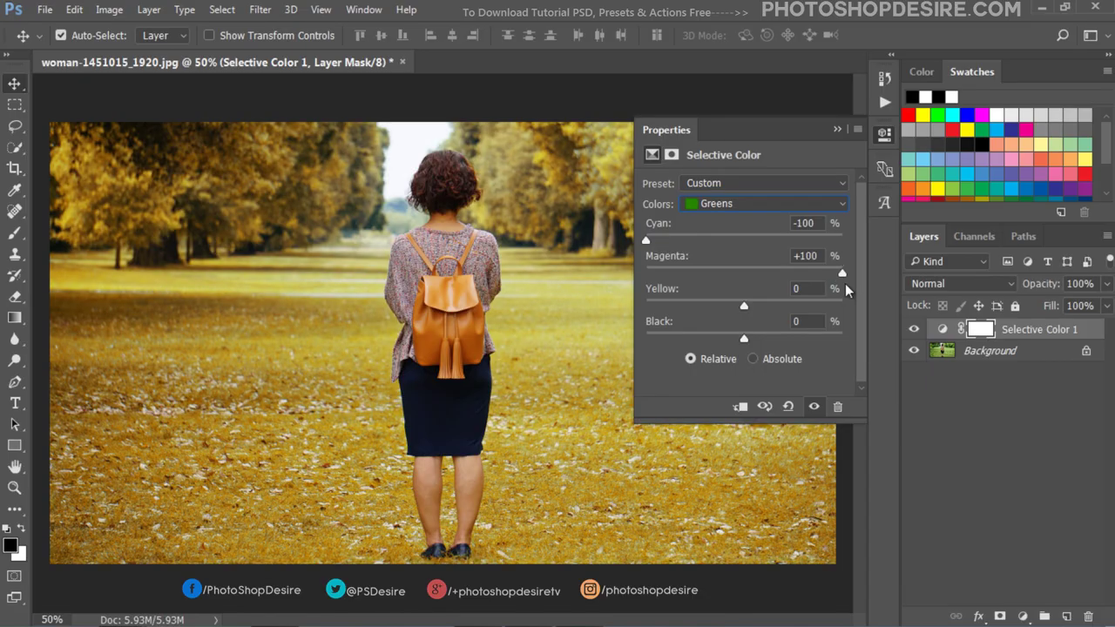
{"action": "left_click_drag", "start_coordinate": [744, 306], "coordinate": [854, 301]}
{"action": "left_click_drag", "start_coordinate": [745, 336], "coordinate": [876, 339]}
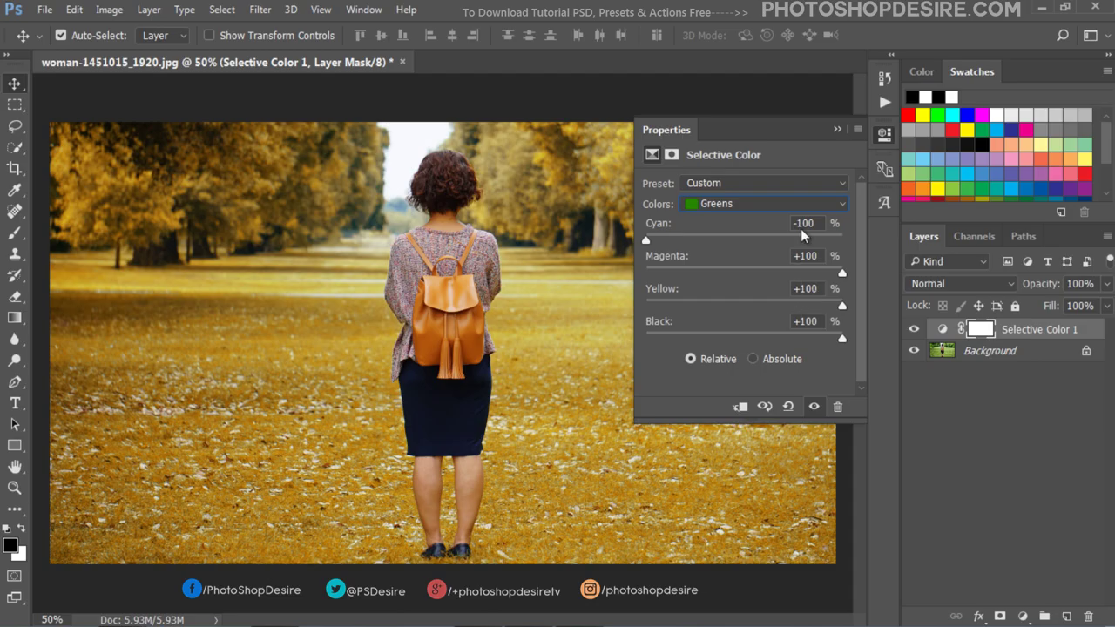
- Toggle the Selective Color 1 layer off and on to compare before and after
{"action": "left_click", "coordinate": [834, 130]}
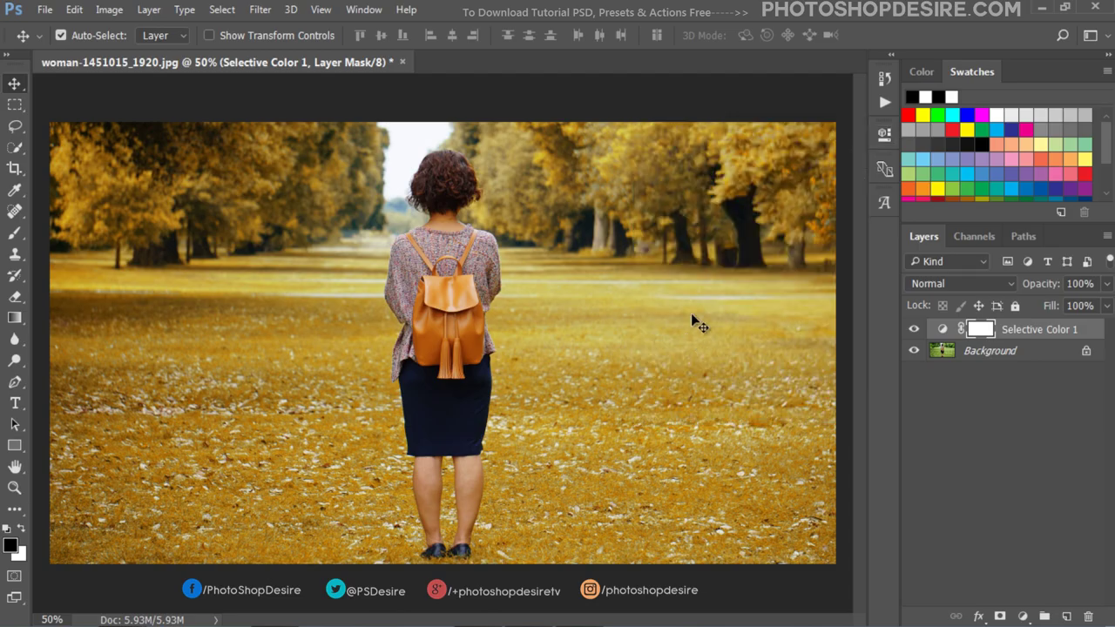
{"action": "left_click", "coordinate": [914, 329]}
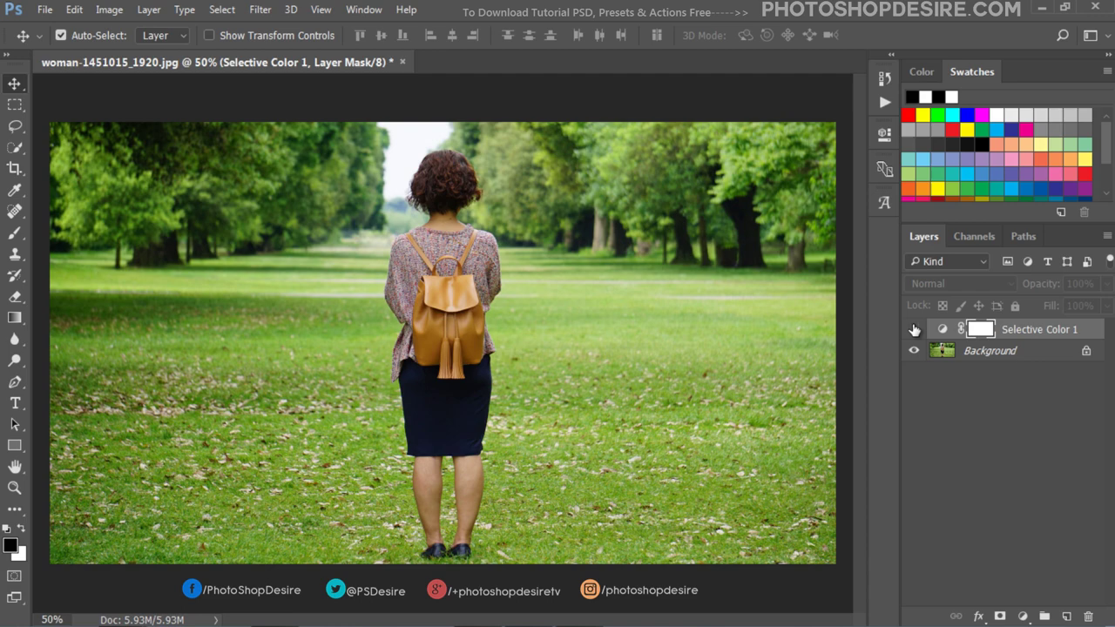
{"action": "left_click", "coordinate": [914, 329]}
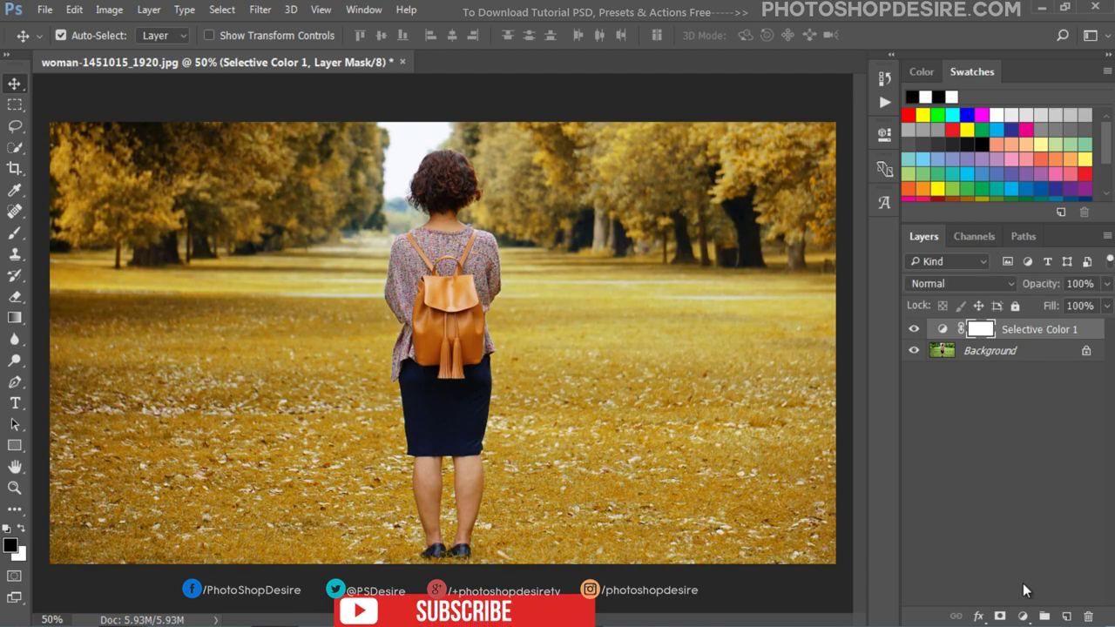
{"action": "left_click", "coordinate": [1023, 617]}
- Add a second Selective Color layer: Cyan -100, Magenta and Yellow +100, black slightly reduced
{"action": "left_click", "coordinate": [1030, 600]}
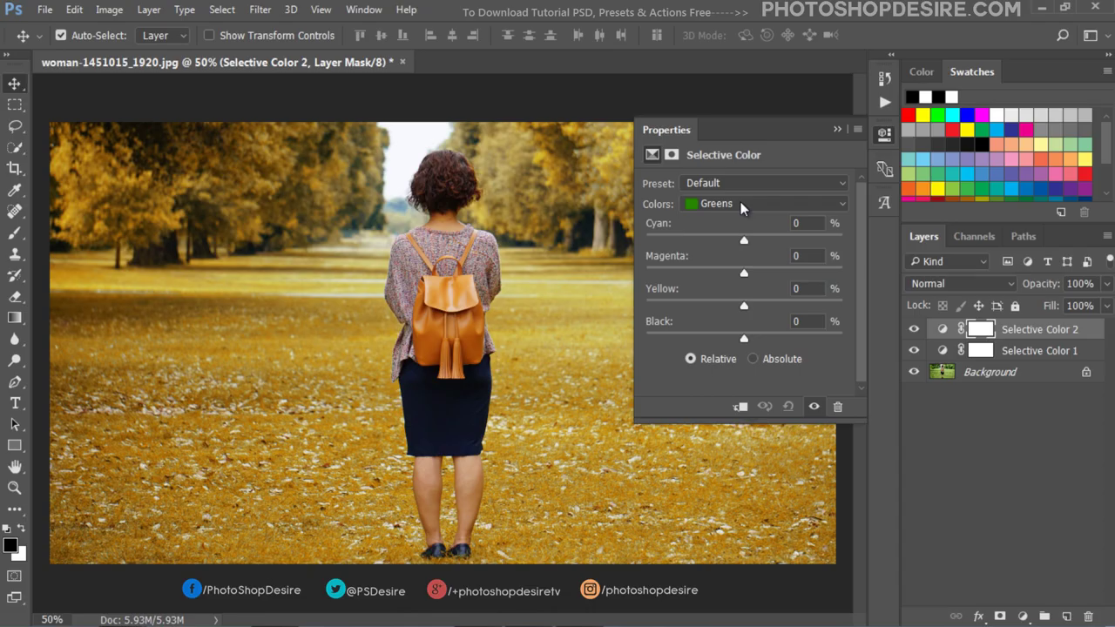
{"action": "left_click_drag", "start_coordinate": [743, 244], "coordinate": [579, 249]}
{"action": "left_click_drag", "start_coordinate": [745, 273], "coordinate": [869, 278]}
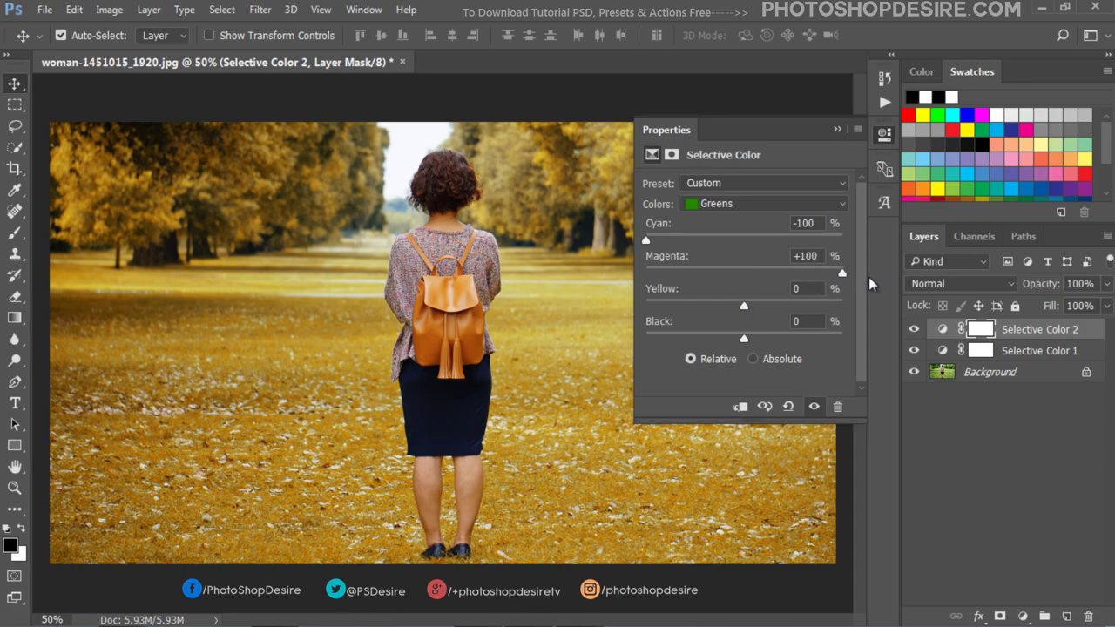
{"action": "left_click_drag", "start_coordinate": [745, 310], "coordinate": [866, 304]}
{"action": "left_click_drag", "start_coordinate": [743, 340], "coordinate": [759, 343]}
- Set the Yellows range to Cyan -30, Magenta +10, Yellow +10 and Black -10
{"action": "left_click", "coordinate": [733, 205]}
{"action": "left_click", "coordinate": [731, 233]}
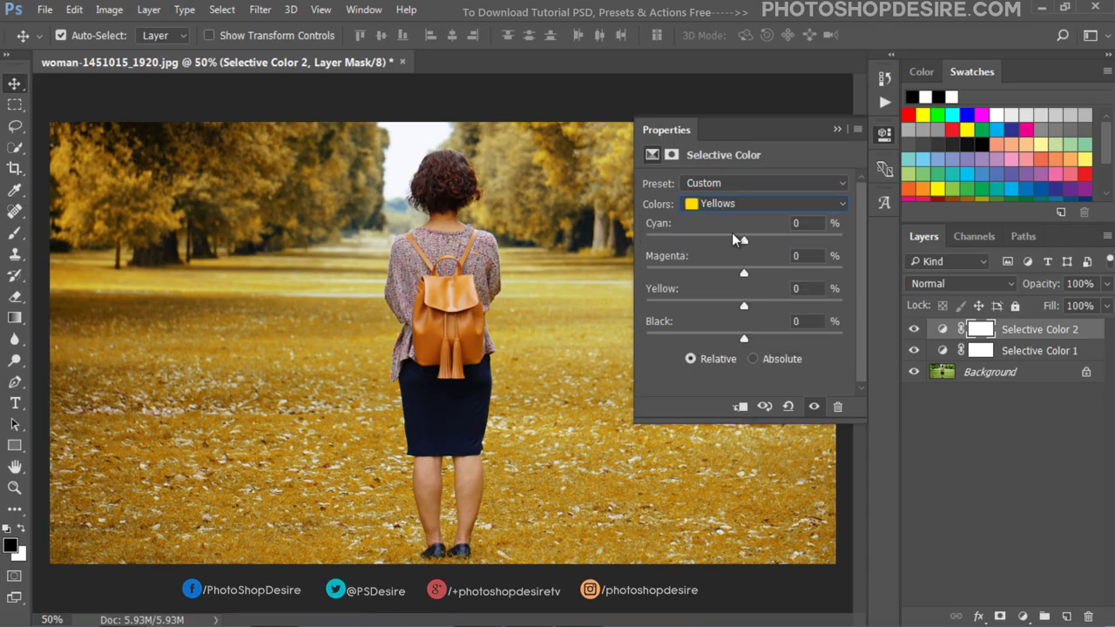
{"action": "left_click_drag", "start_coordinate": [743, 241], "coordinate": [715, 256]}
{"action": "left_click_drag", "start_coordinate": [745, 270], "coordinate": [755, 306]}
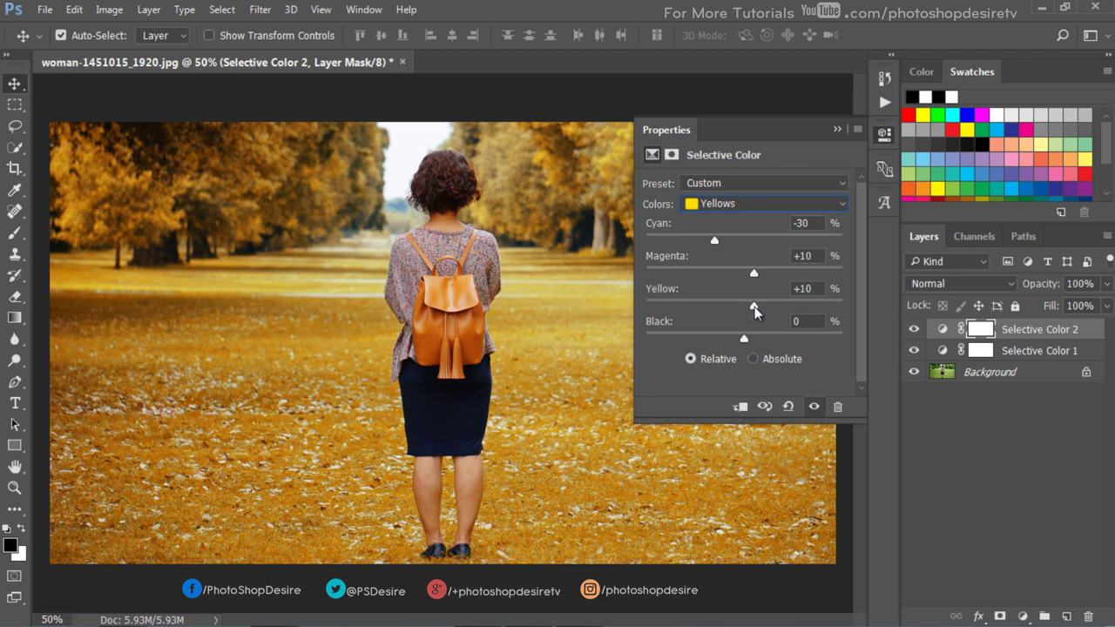
{"action": "left_click_drag", "start_coordinate": [745, 339], "coordinate": [734, 339]}
- Toggle the Selective Color 2 layer off and on to compare the effect
{"action": "left_click", "coordinate": [837, 129]}
{"action": "left_click", "coordinate": [914, 330]}
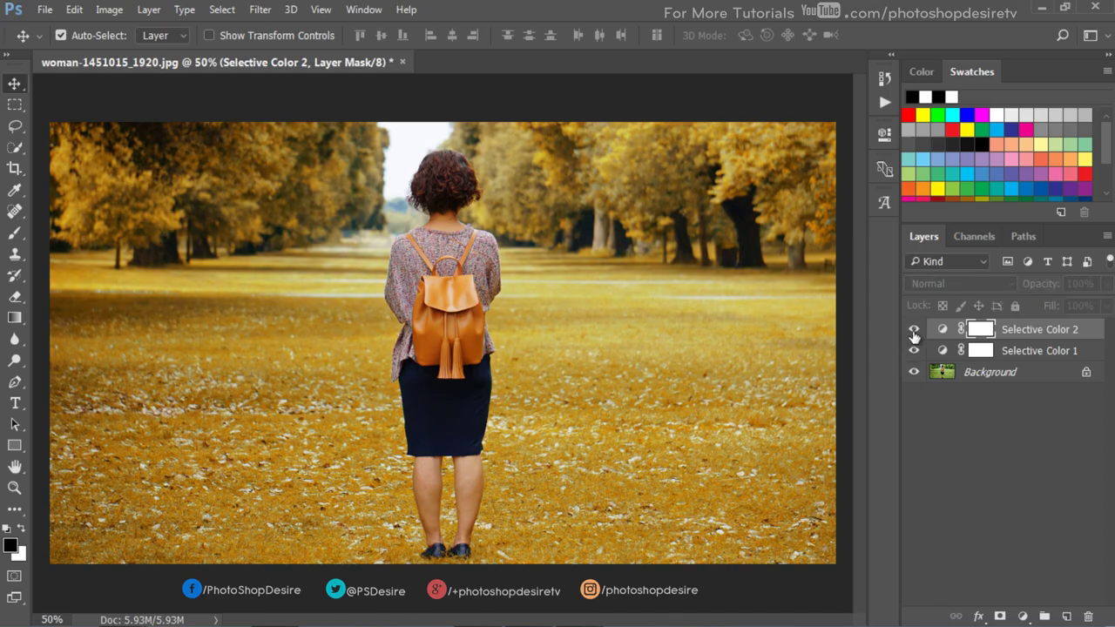
{"action": "left_click", "coordinate": [914, 330]}
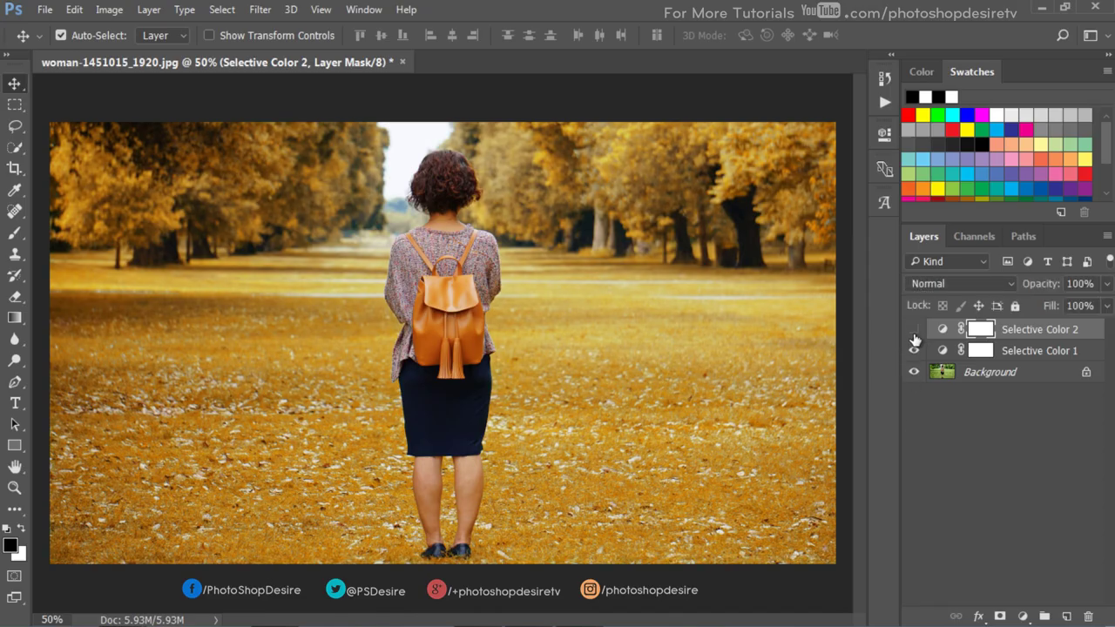
- Group both Selective Color layers as 'AUTHUM COLOR' and toggle the group to compare
{"action": "left_click", "coordinate": [1016, 358], "text": "ctrl"}
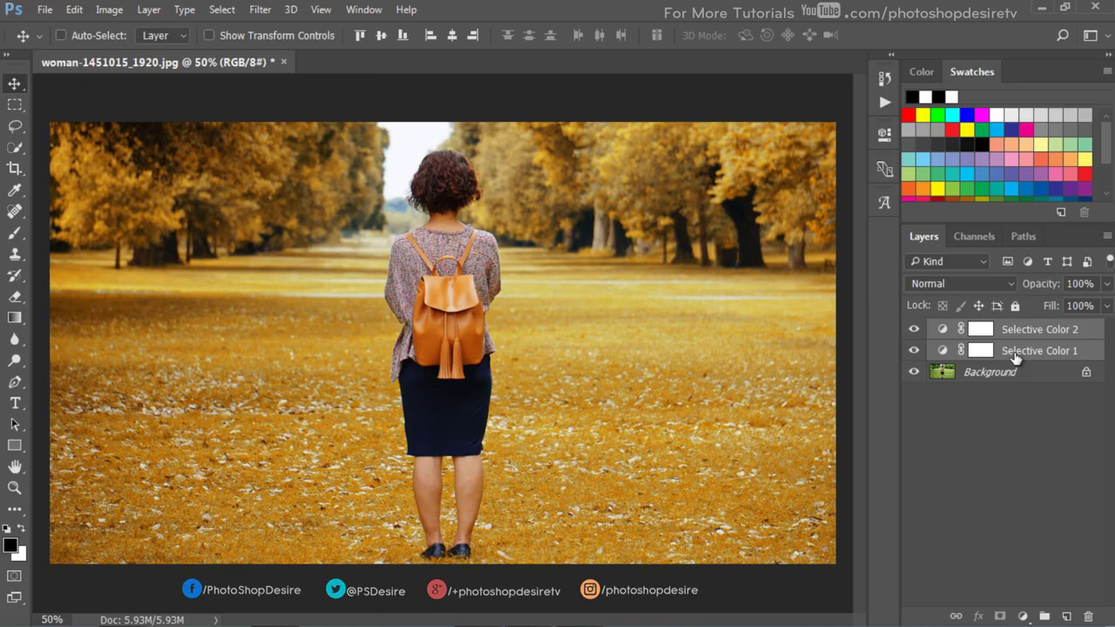
{"action": "key", "text": "ctrl+g"}
{"action": "double_click", "coordinate": [976, 330]}
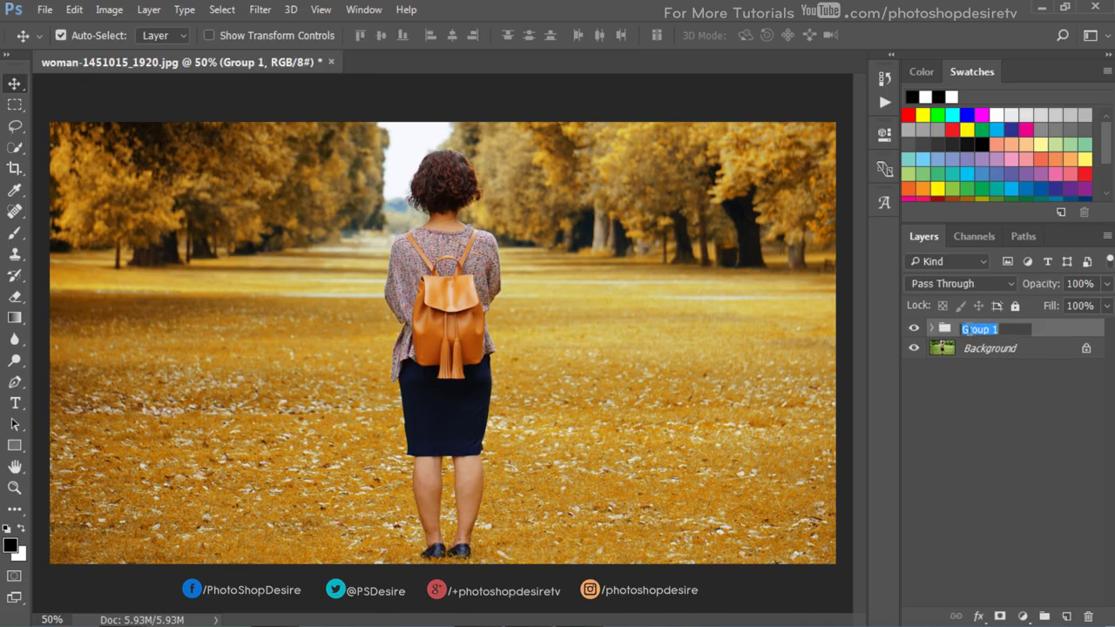
{"action": "type", "text": "AUTHUM "}
{"action": "type", "text": "COLOR"}
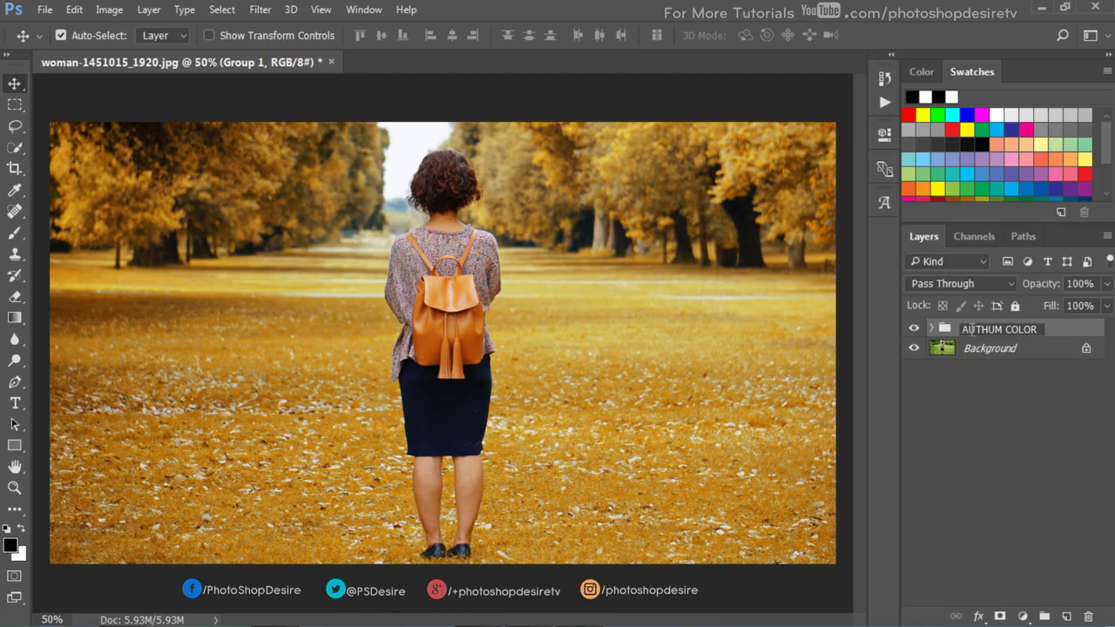
{"action": "left_click", "coordinate": [989, 378]}
{"action": "left_click", "coordinate": [914, 329]}
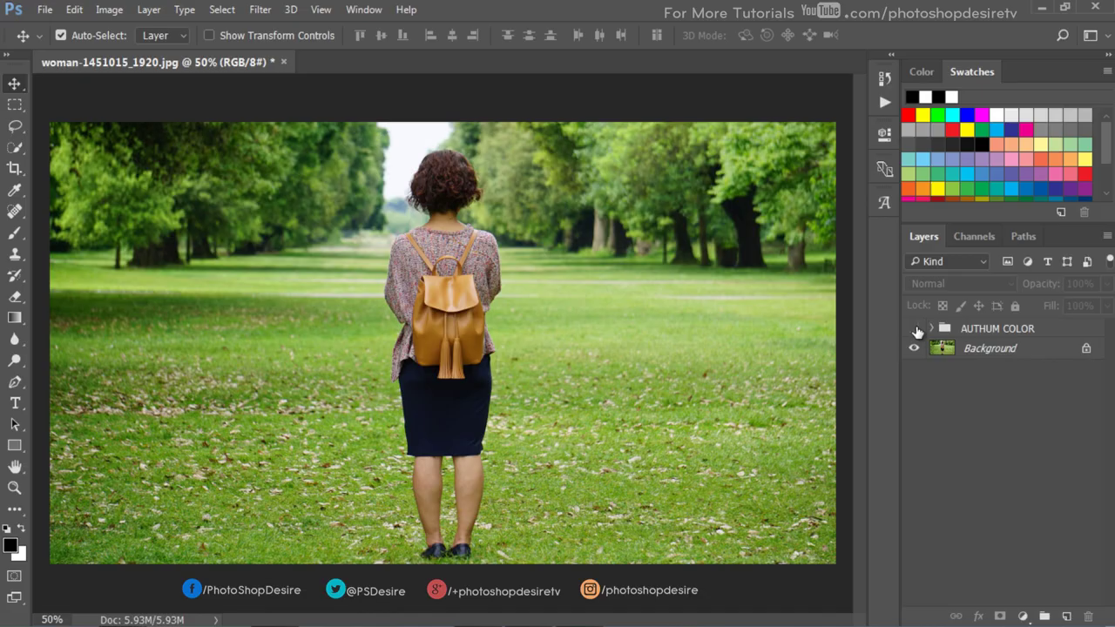
{"action": "left_click", "coordinate": [914, 329]}
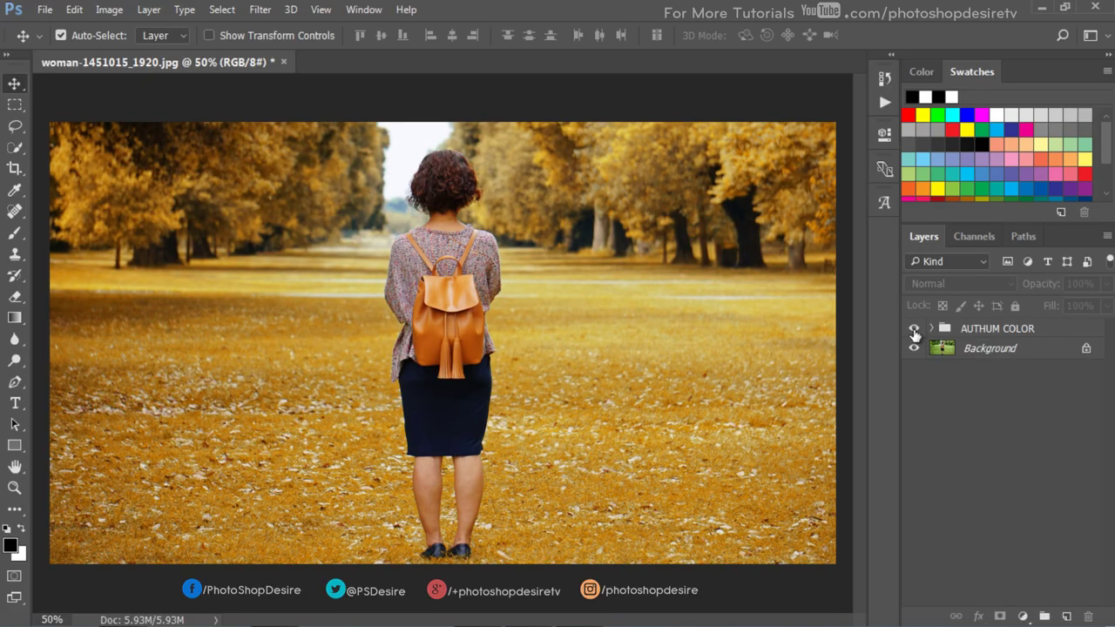
- Stop recording the PLAY IT action and close the park photo without saving
{"action": "left_click", "coordinate": [885, 102]}
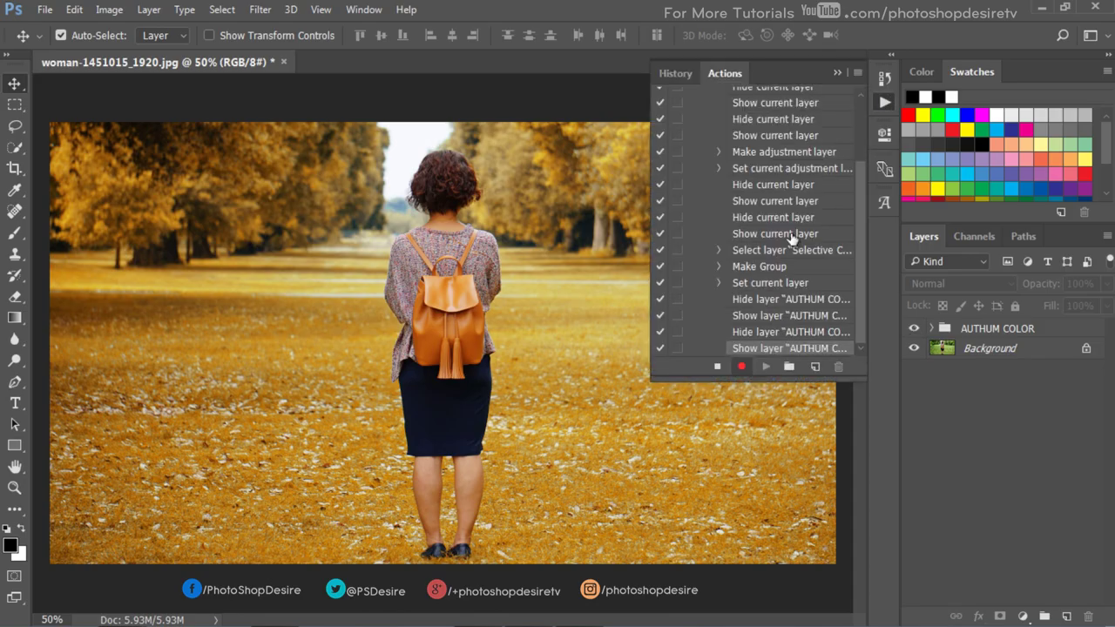
{"action": "left_click", "coordinate": [717, 368]}
{"action": "scroll", "coordinate": [856, 213], "scroll_direction": "up", "scroll_amount": 5}
{"action": "left_click", "coordinate": [706, 128]}
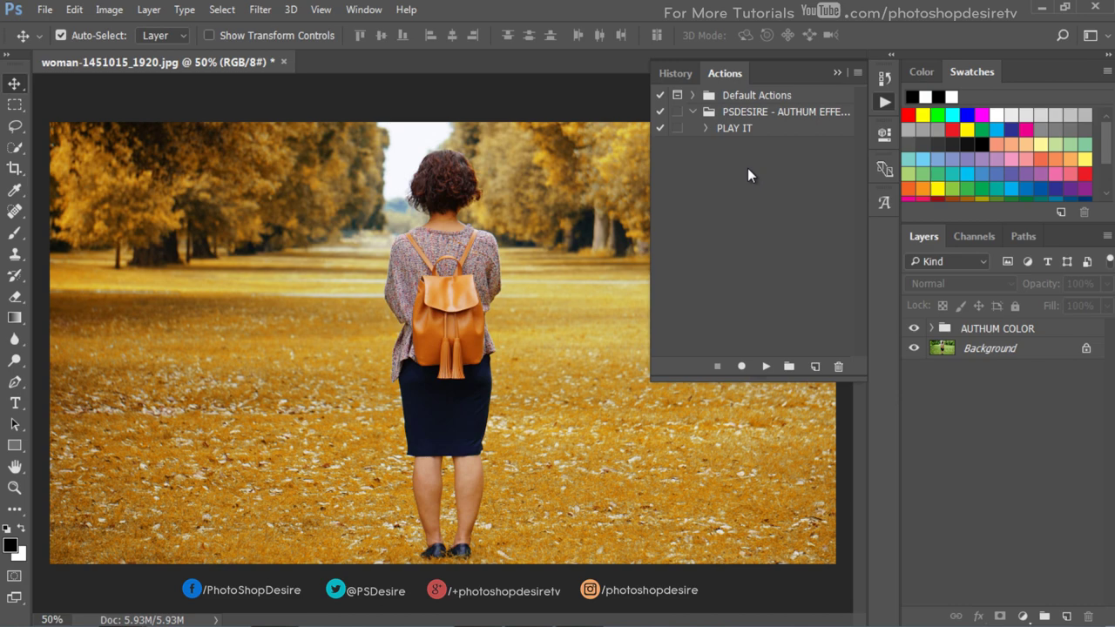
{"action": "left_click", "coordinate": [282, 62]}
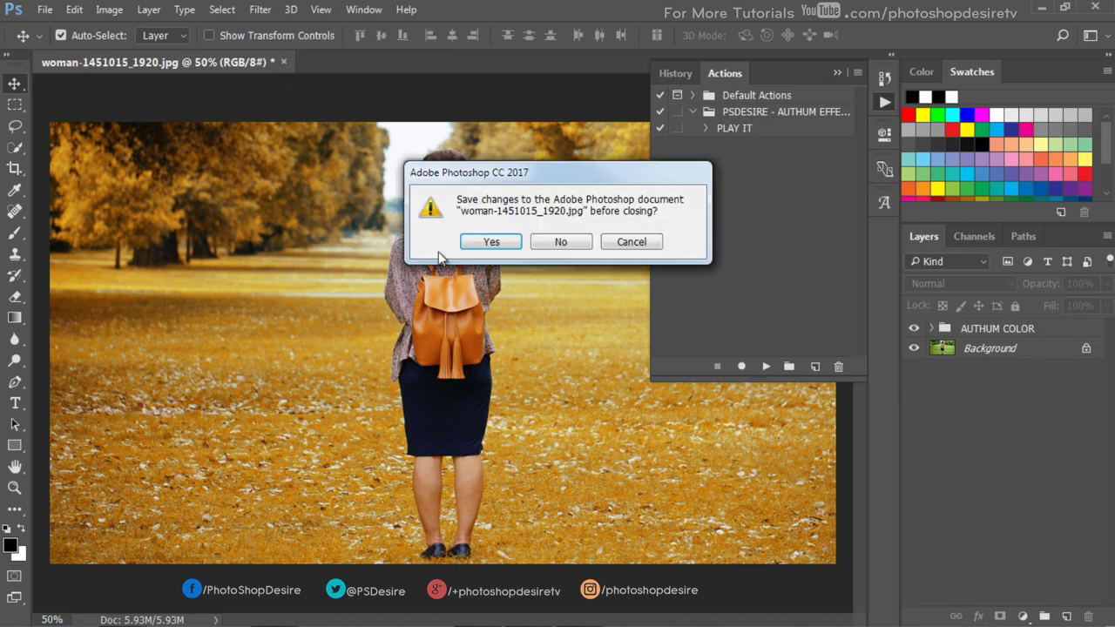
{"action": "left_click", "coordinate": [545, 242]}
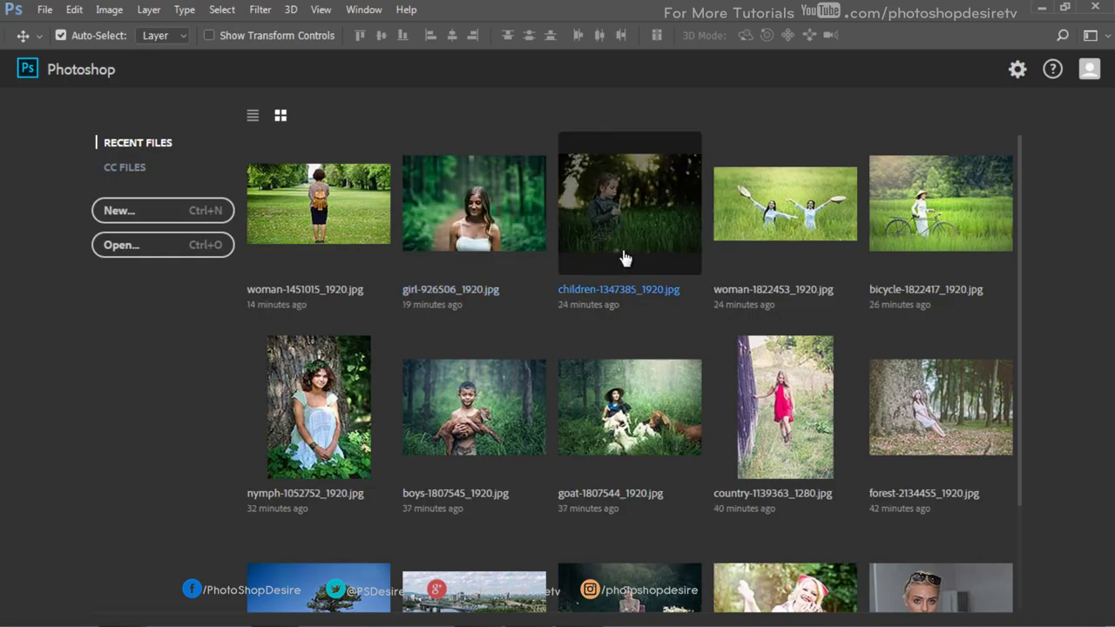
- Open bicycle-1822417_1920.jpg, fit it on screen and play the PLAY IT action
{"action": "left_click", "coordinate": [906, 235]}
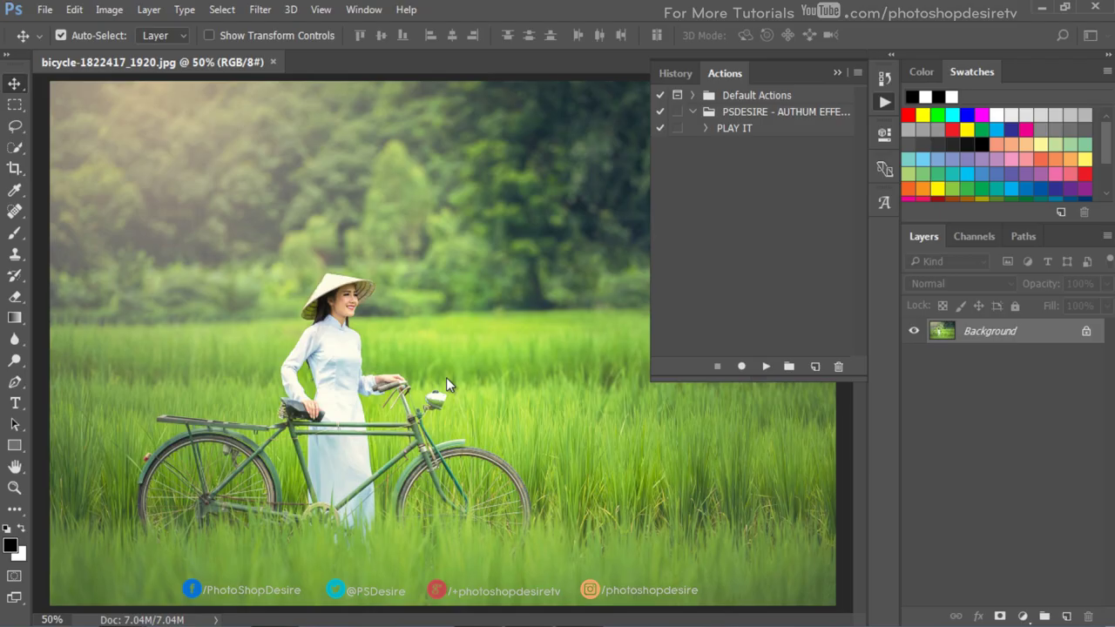
{"action": "key", "text": "ctrl+0"}
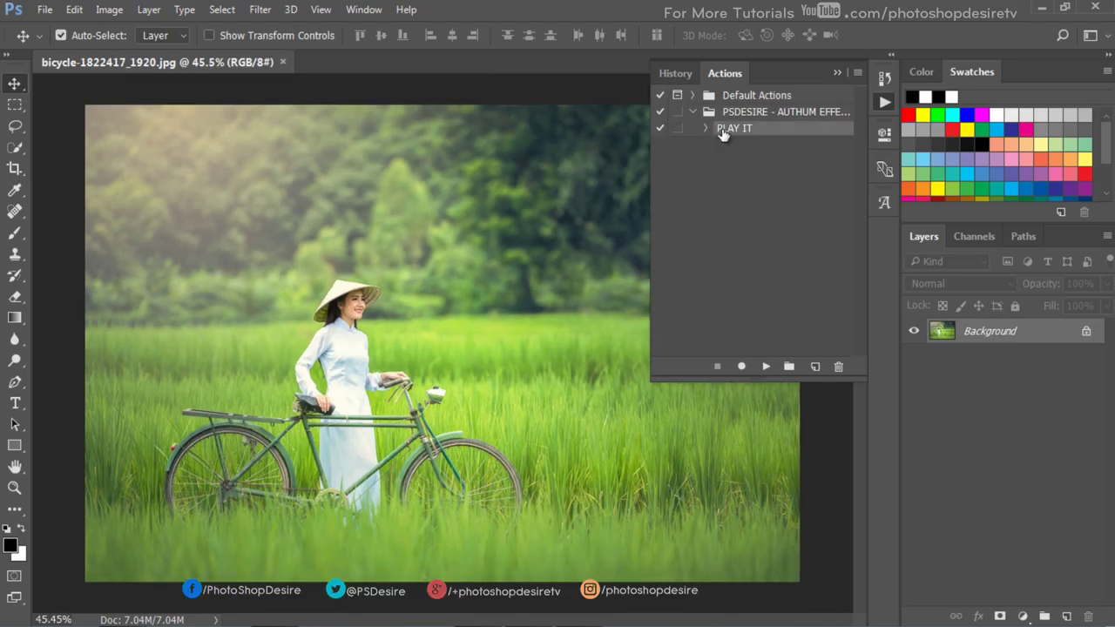
{"action": "left_click", "coordinate": [766, 366]}
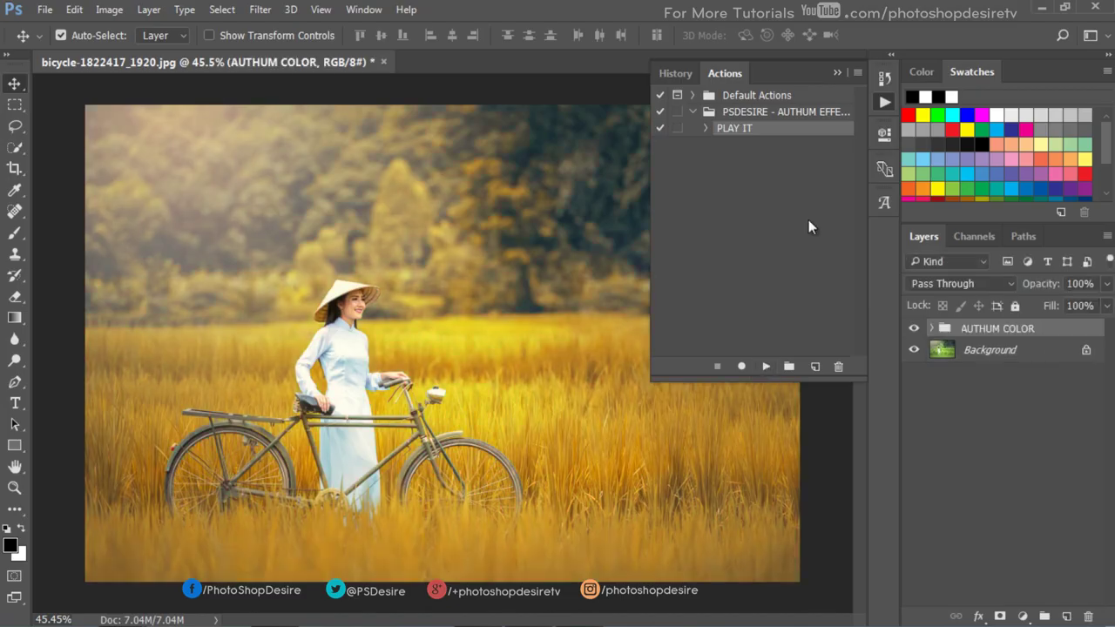
{"action": "left_click", "coordinate": [838, 74]}
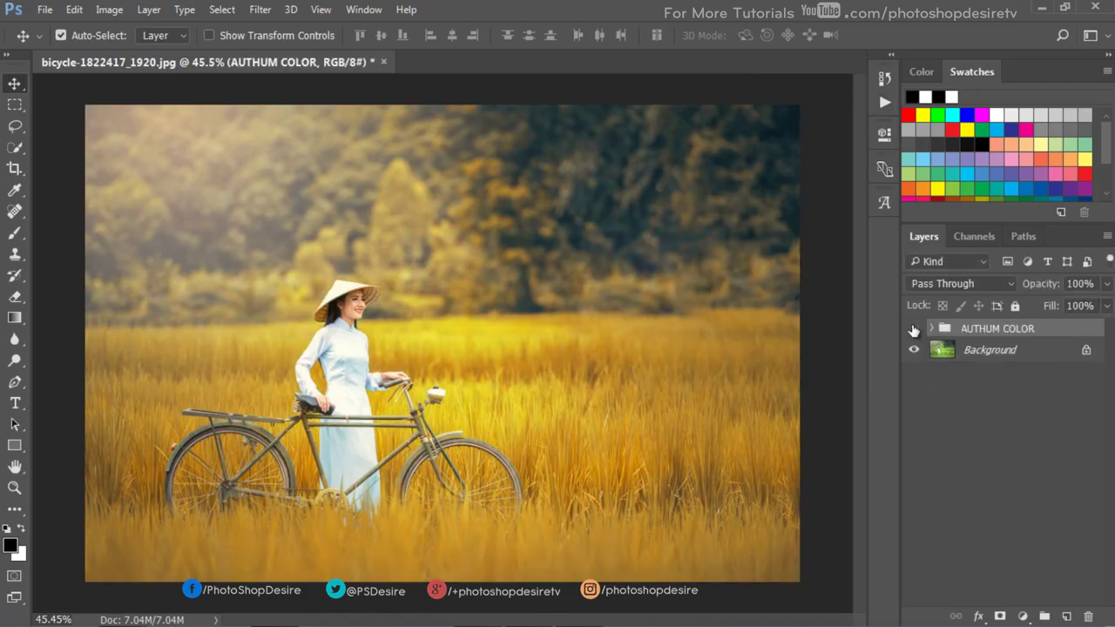
- Toggle the AUTHUM COLOR group's visibility to compare the golden rice field with the original
{"action": "left_click", "coordinate": [914, 329]}
{"action": "left_click", "coordinate": [914, 330]}
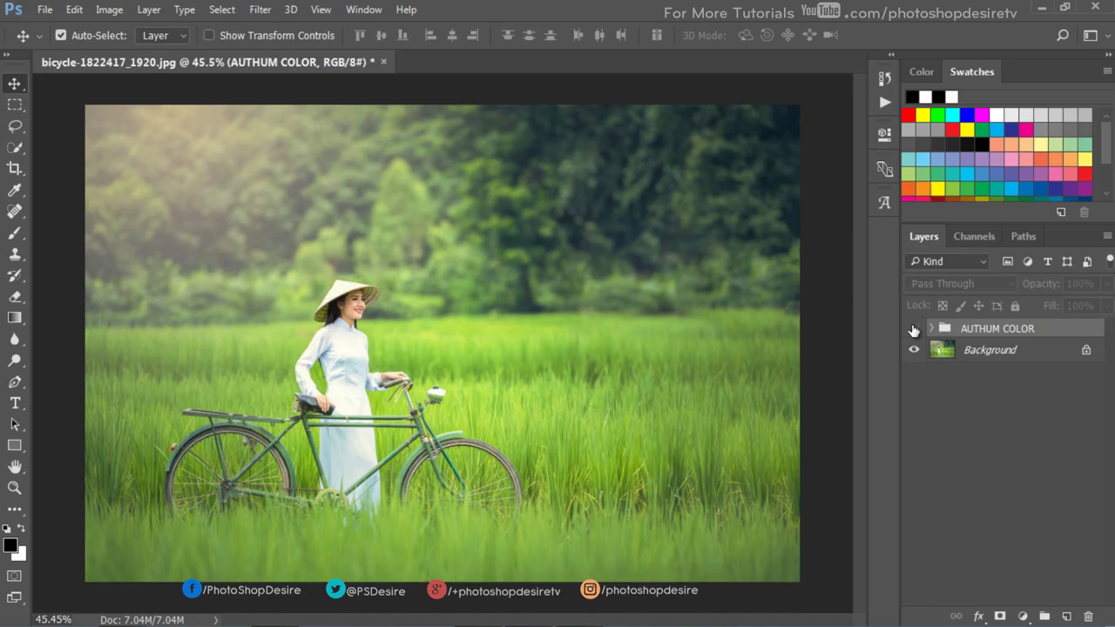
{"action": "left_click", "coordinate": [914, 329]}
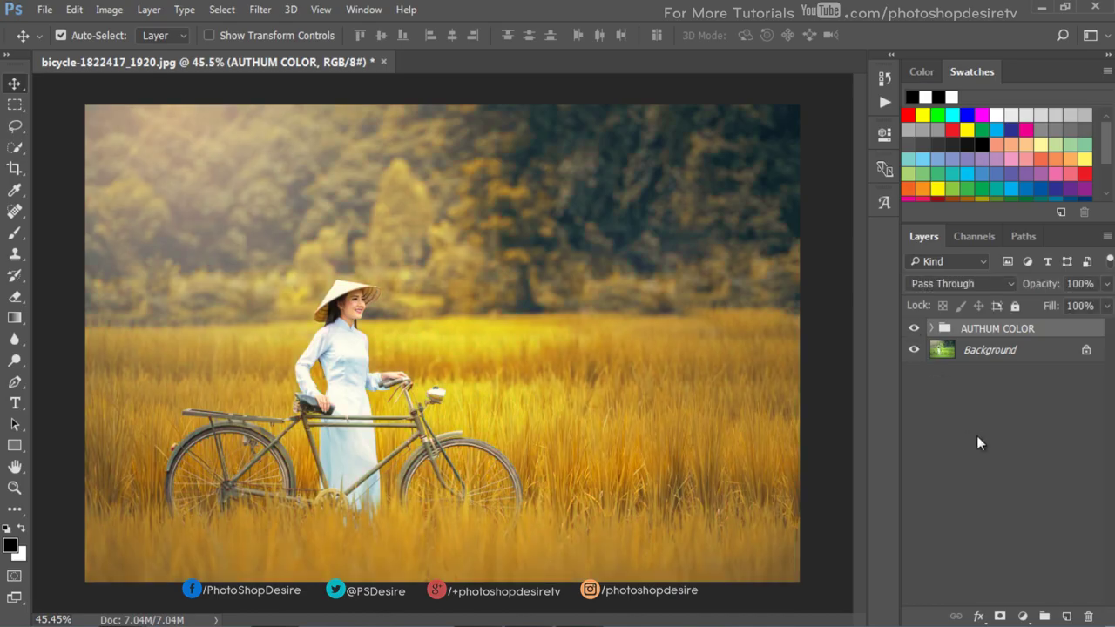